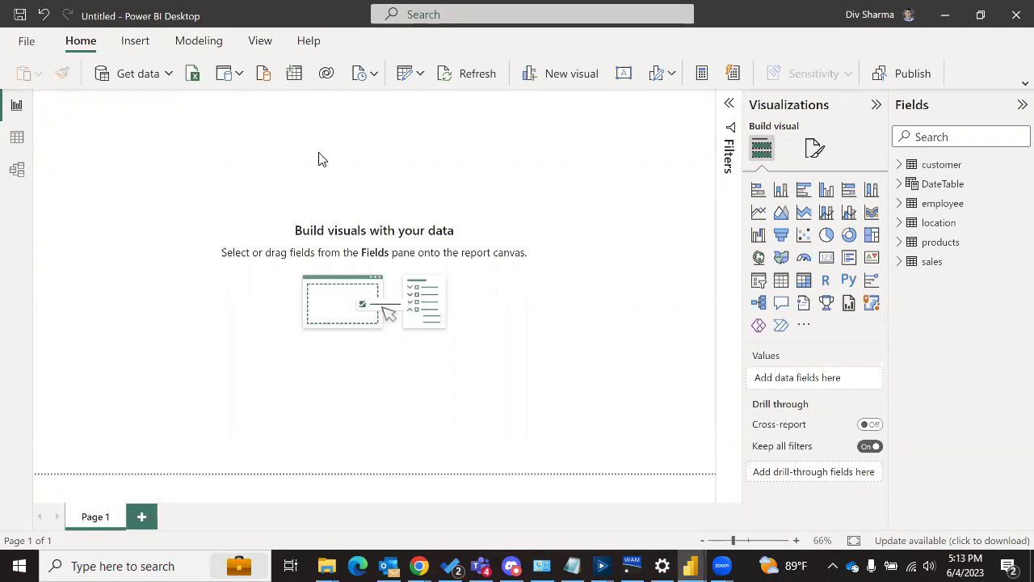
Inspect the data of the sales, products and DateTable tables, including the full range of dates in DateTable
{"action": "left_click", "coordinate": [27, 139]}
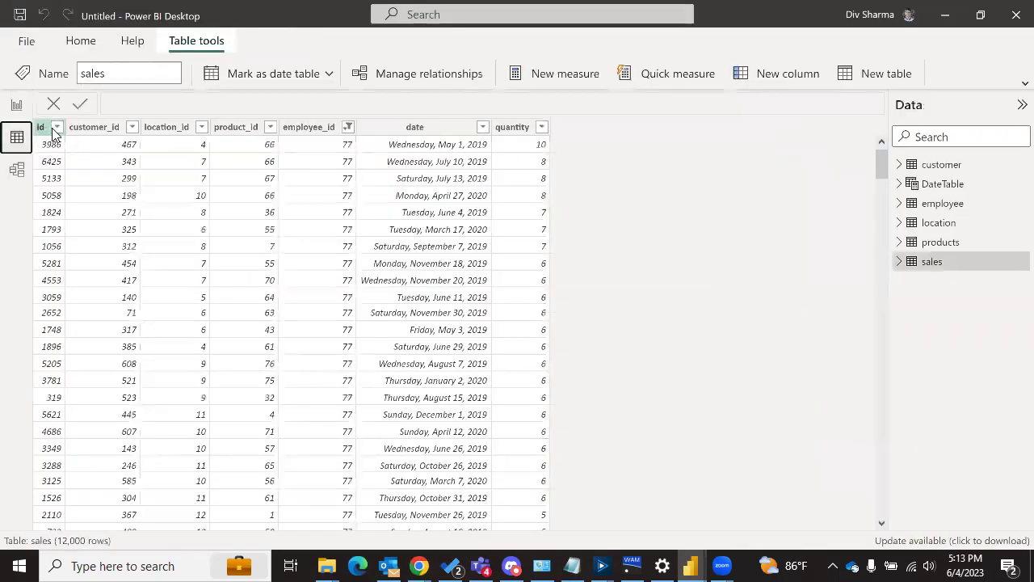
{"action": "left_click", "coordinate": [952, 242]}
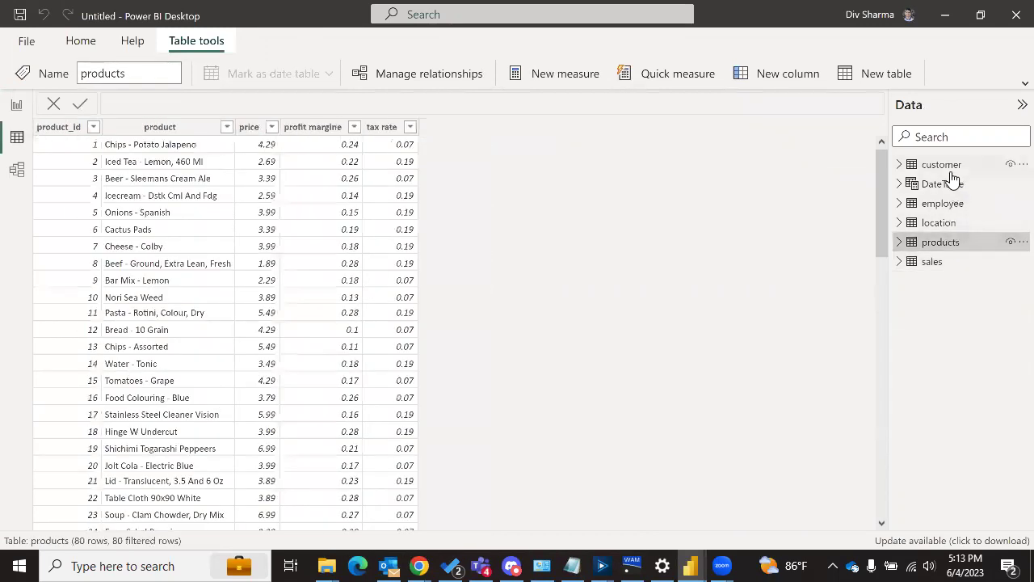
{"action": "left_click", "coordinate": [952, 184]}
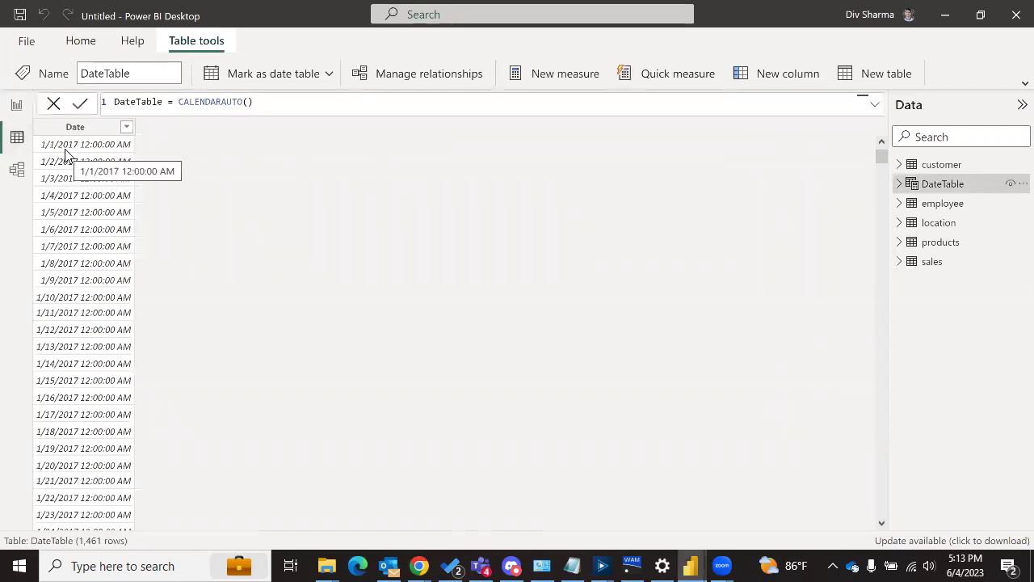
{"action": "left_click_drag", "start_coordinate": [883, 156], "coordinate": [70, 525]}
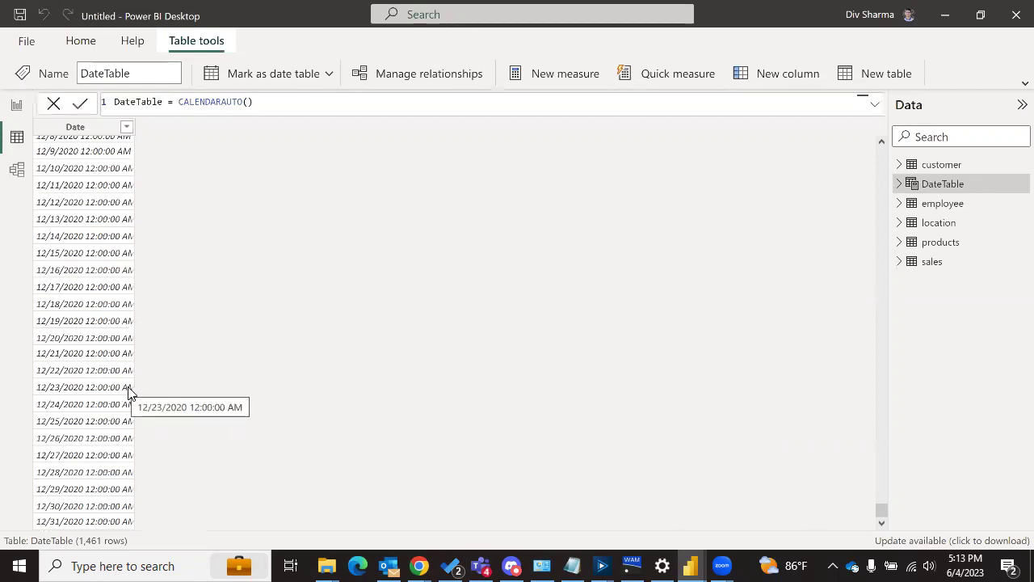
{"action": "left_click", "coordinate": [932, 263]}
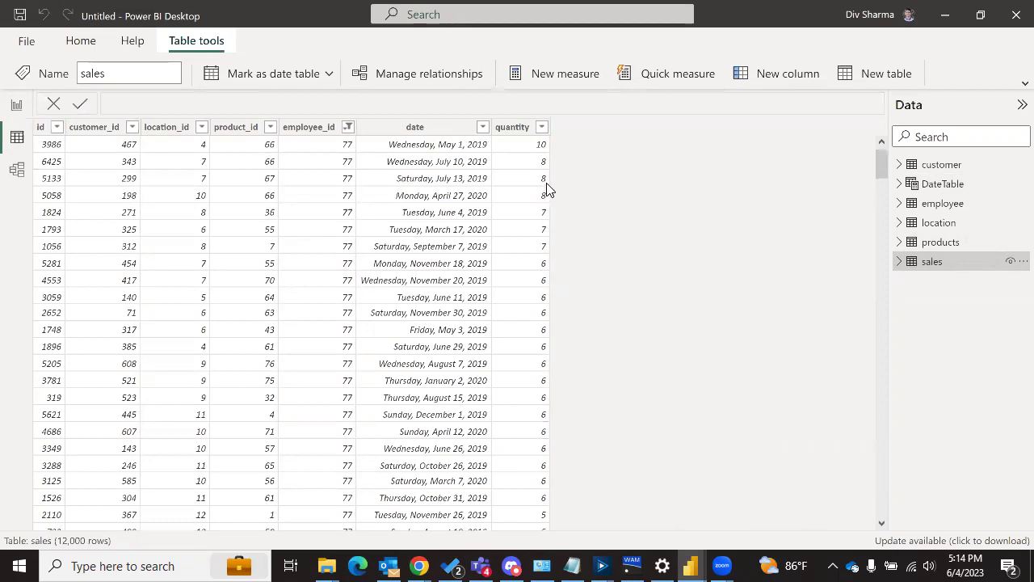
{"action": "left_click", "coordinate": [929, 244]}
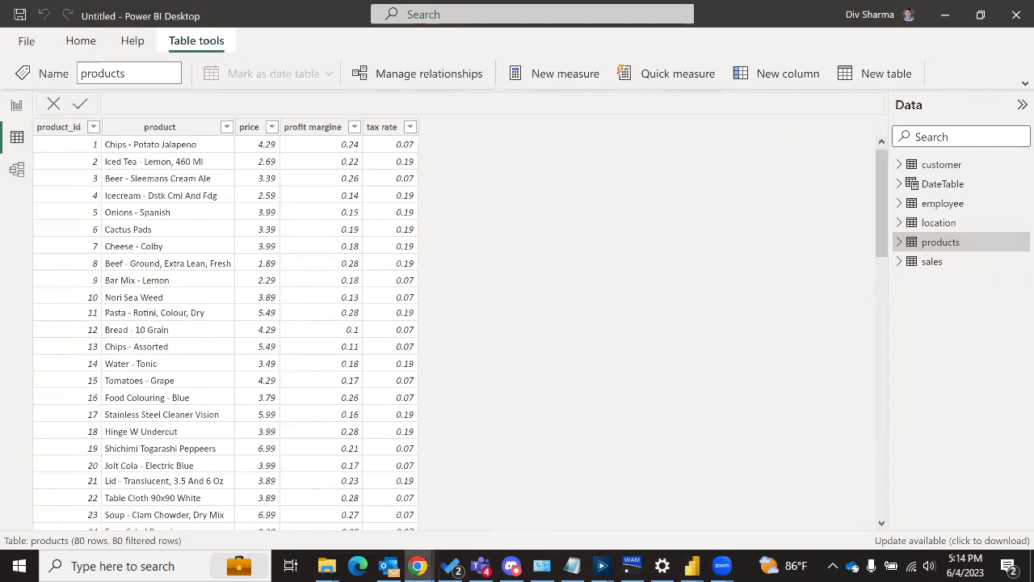
Switch to ChatGPT in Chrome and send the prepared prompt asking for a "revenue last year" DAX expression with quantity above 1
{"action": "left_click", "coordinate": [418, 566]}
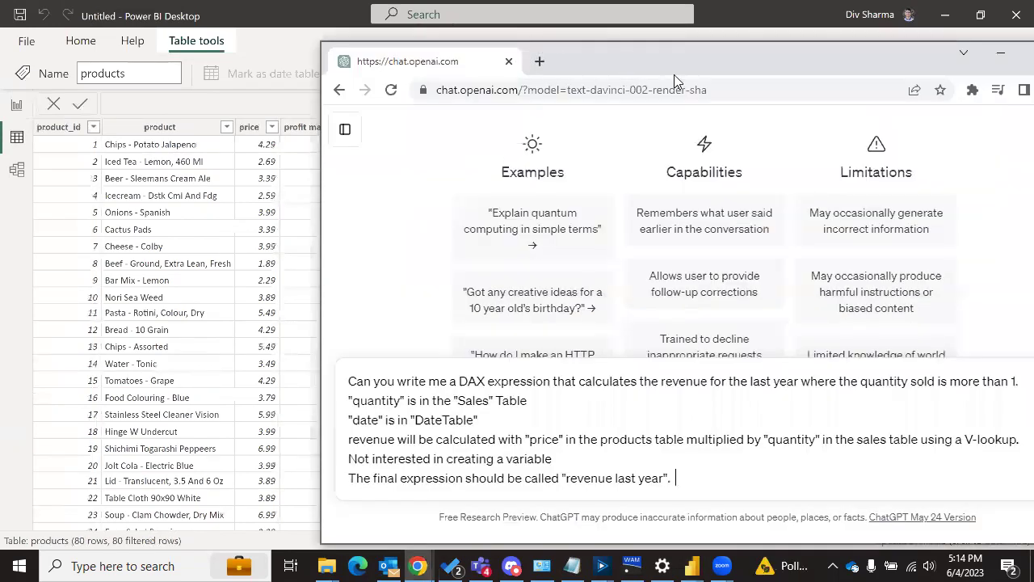
{"action": "left_click_drag", "start_coordinate": [761, 61], "coordinate": [568, 49]}
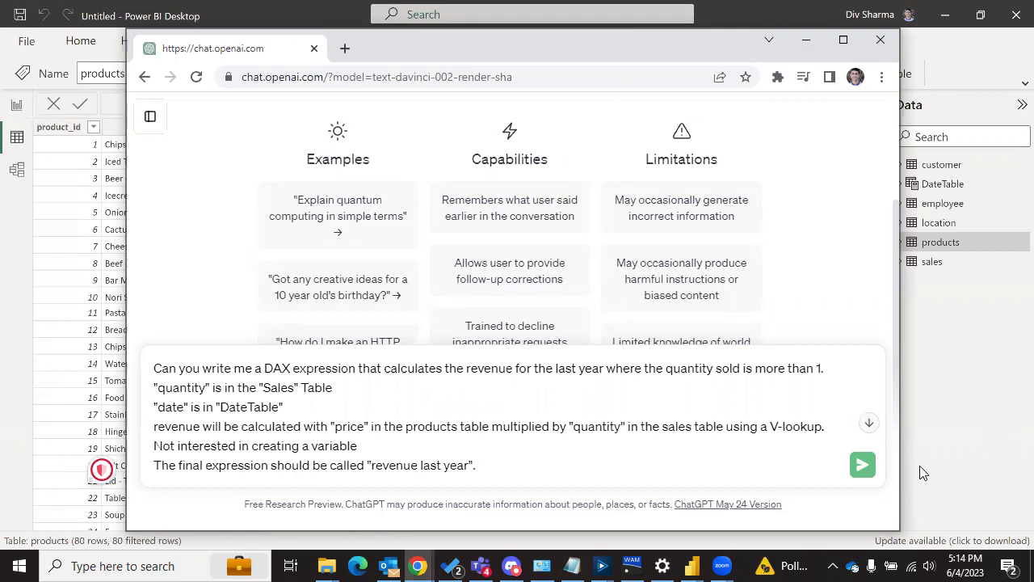
{"action": "left_click", "coordinate": [862, 465]}
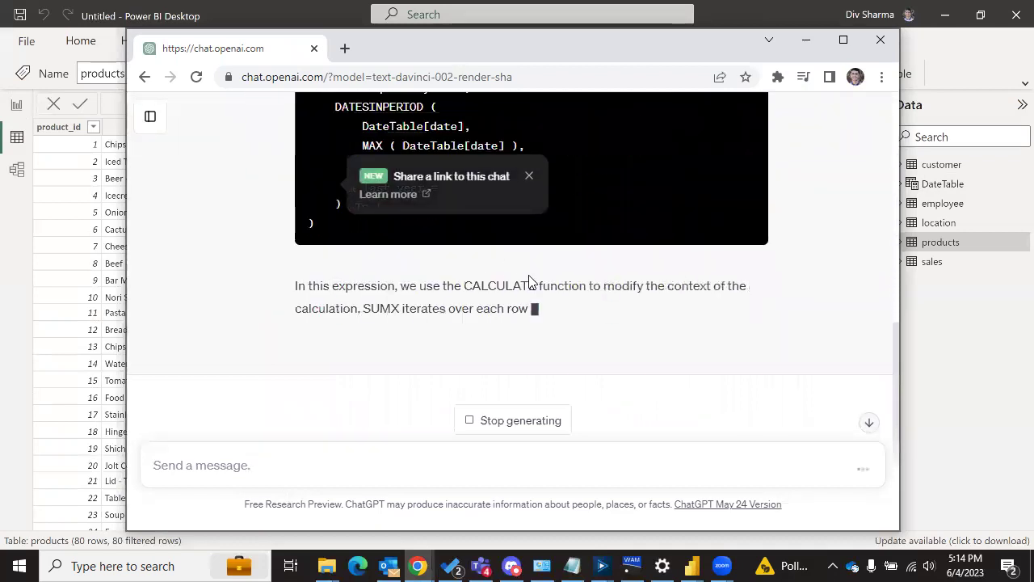
Review the generated "revenue last year" DAX expression, copy its code and return to Power BI Desktop
{"action": "scroll", "coordinate": [554, 298], "scroll_direction": "up", "scroll_amount": 2}
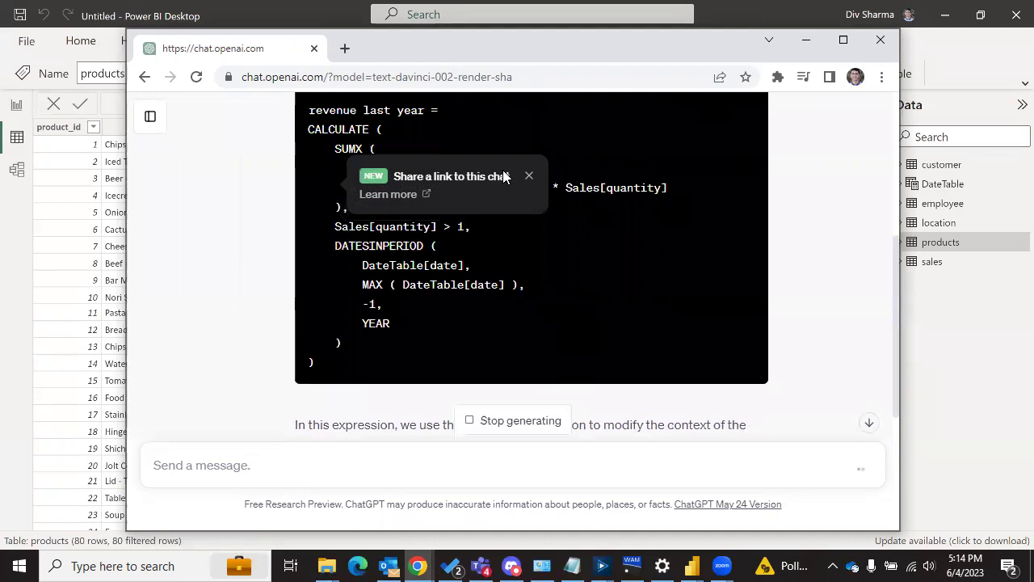
{"action": "scroll", "coordinate": [618, 227], "scroll_direction": "up", "scroll_amount": 1}
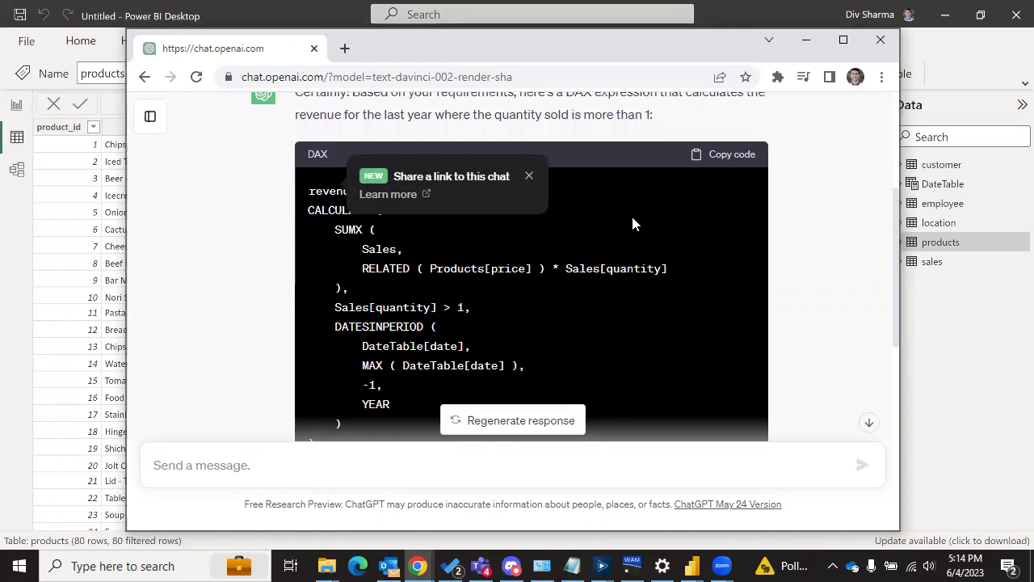
{"action": "scroll", "coordinate": [637, 216], "scroll_direction": "down", "scroll_amount": 1}
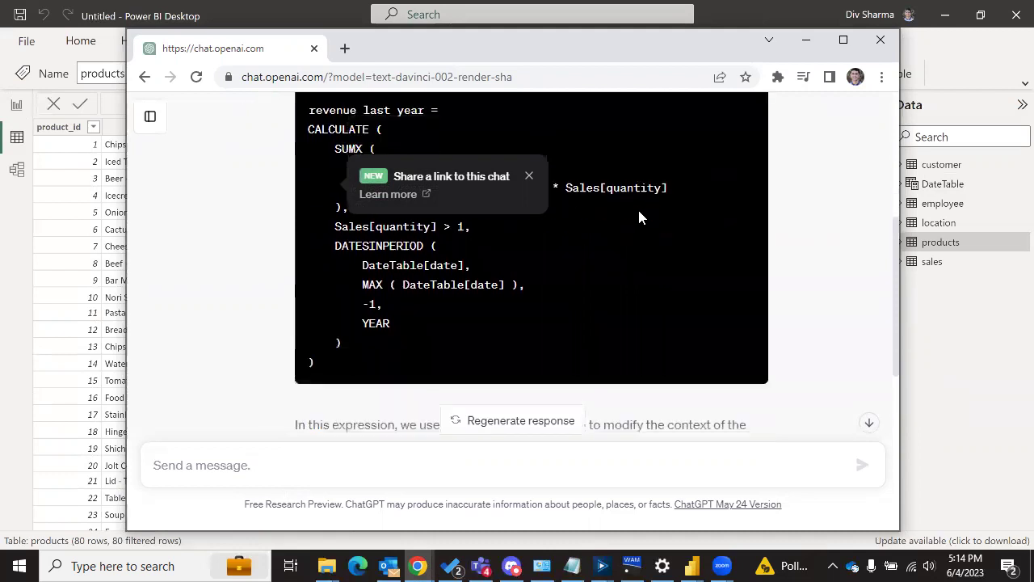
{"action": "scroll", "coordinate": [646, 212], "scroll_direction": "up", "scroll_amount": 1}
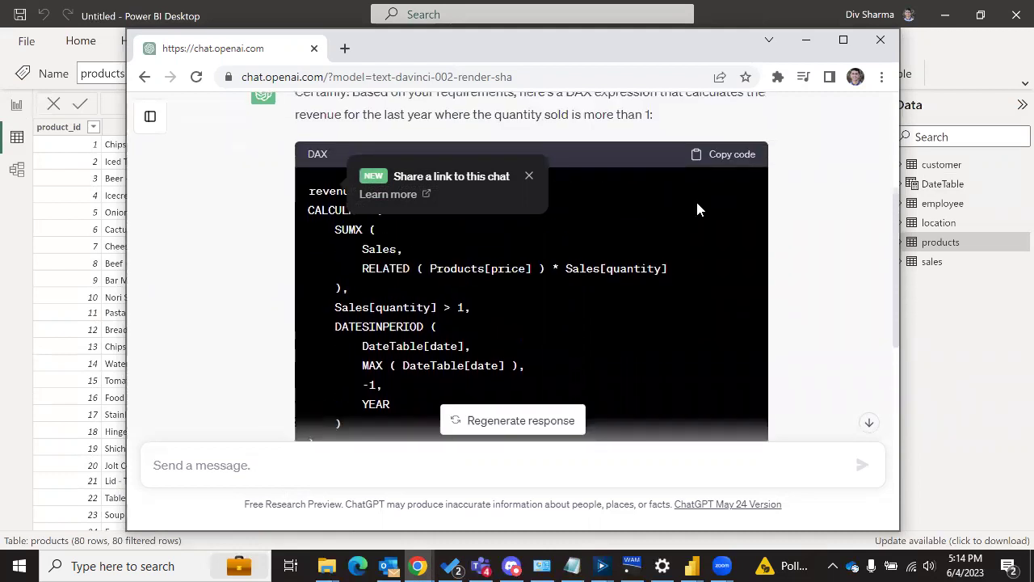
{"action": "left_click", "coordinate": [729, 161]}
{"action": "left_click", "coordinate": [806, 39]}
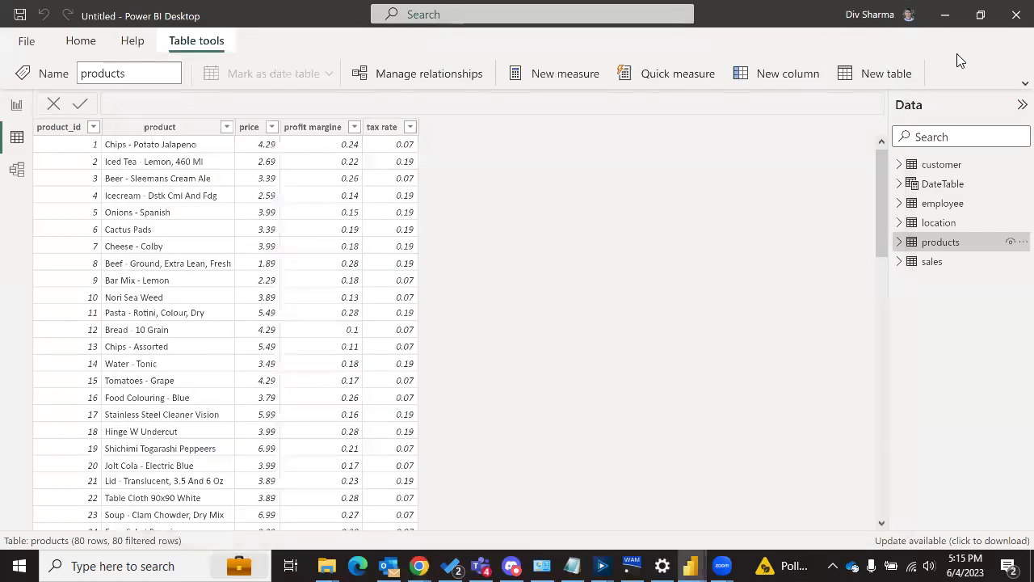
In the report view, create a new measure in the sales table from the copied "revenue last year" DAX code
{"action": "left_click", "coordinate": [17, 106]}
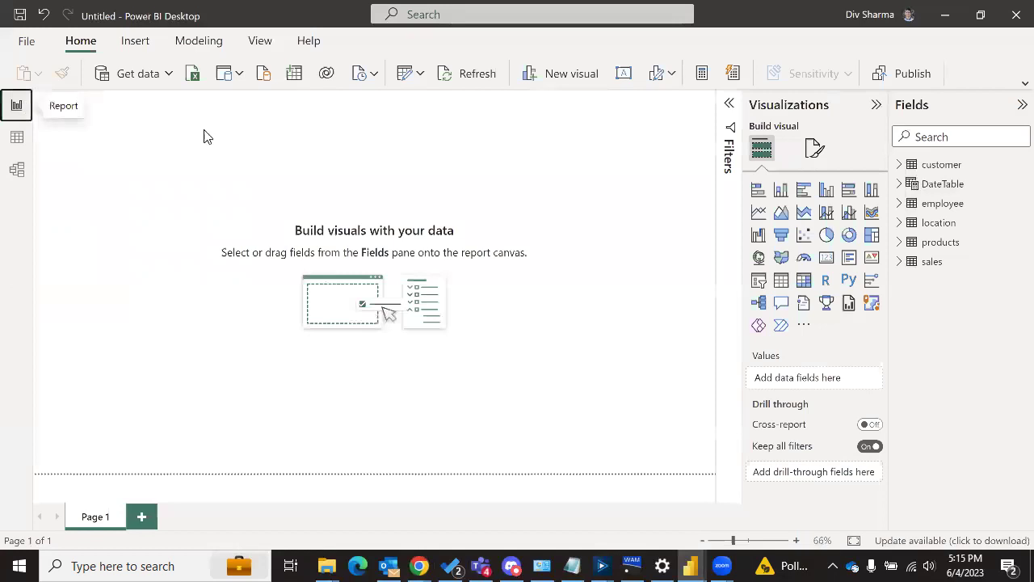
{"action": "left_click", "coordinate": [934, 266]}
{"action": "right_click", "coordinate": [936, 271]}
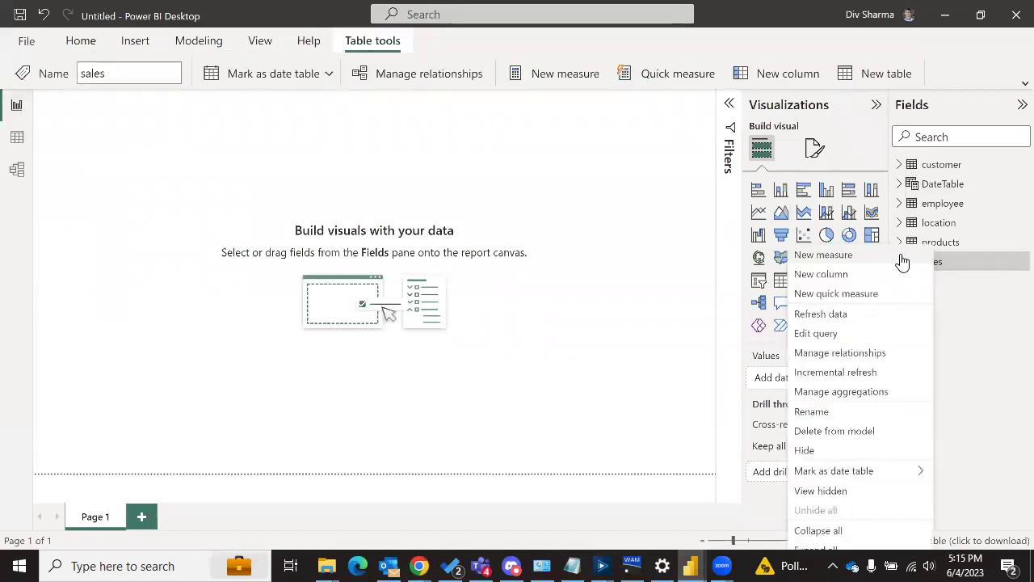
{"action": "key", "text": "Escape"}
{"action": "left_click", "coordinate": [396, 76]}
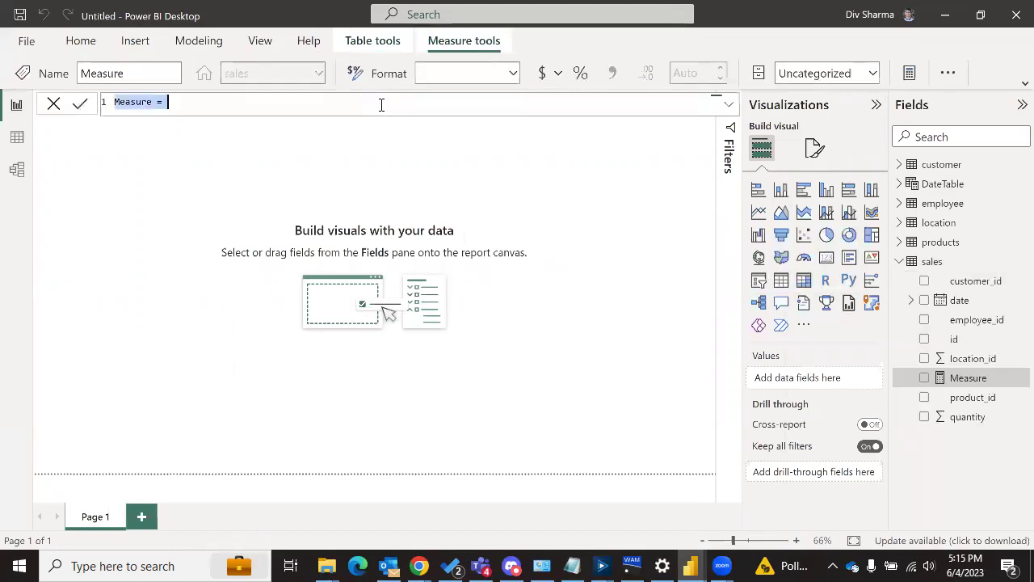
{"action": "key", "text": "BackSpace"}
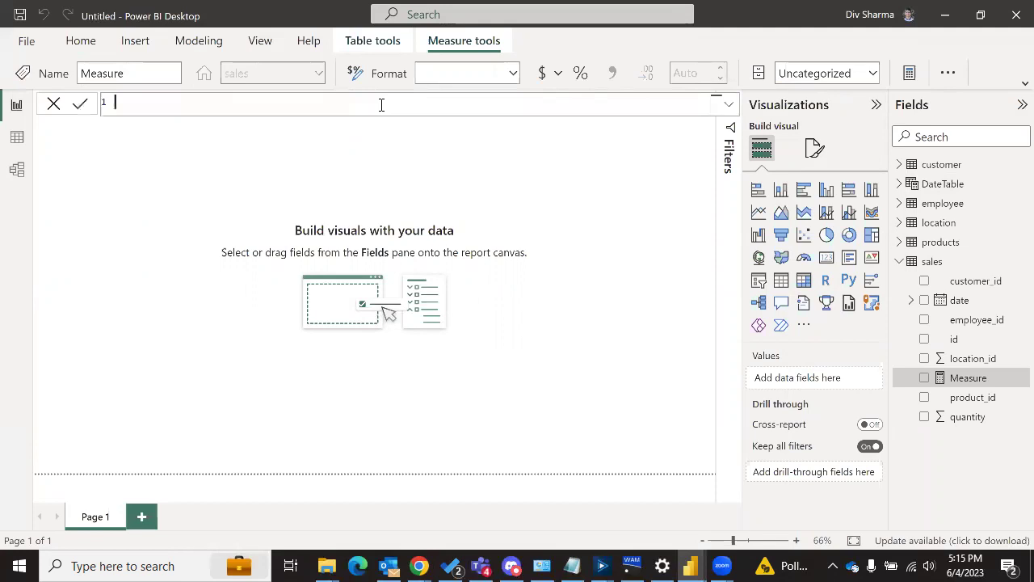
{"action": "type", "text": "revenue last year = CALCULATE (     SUMX (         Sales,         RELATED ( Products[price] ) * Sales[quantity]     ),     Sales[quantity] > 1,     DATESINPERIOD (         DateTable[date],         MAX ( DateTable[date] ),         -1,         YEAR     ) )"}
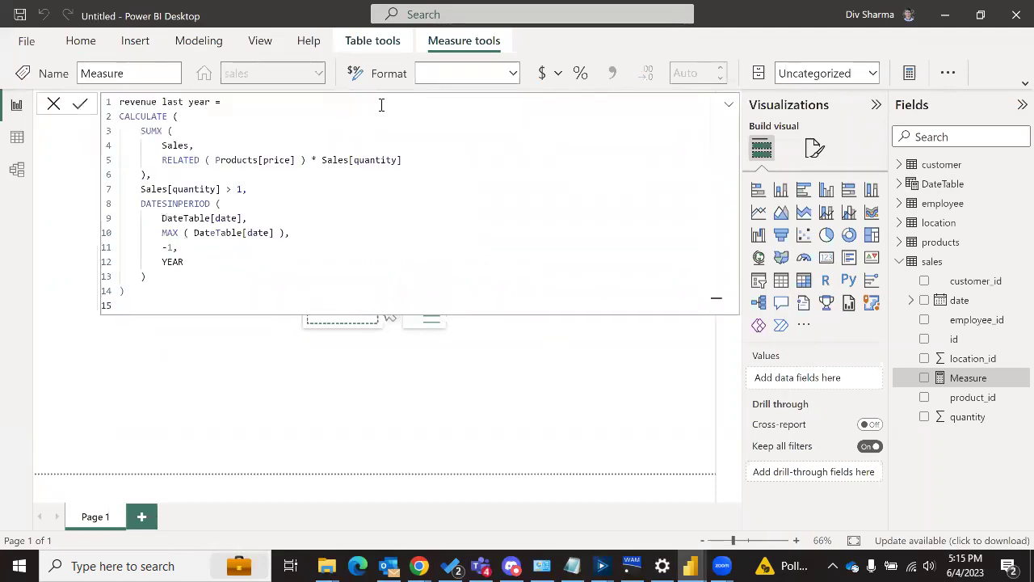
{"action": "left_click", "coordinate": [81, 106]}
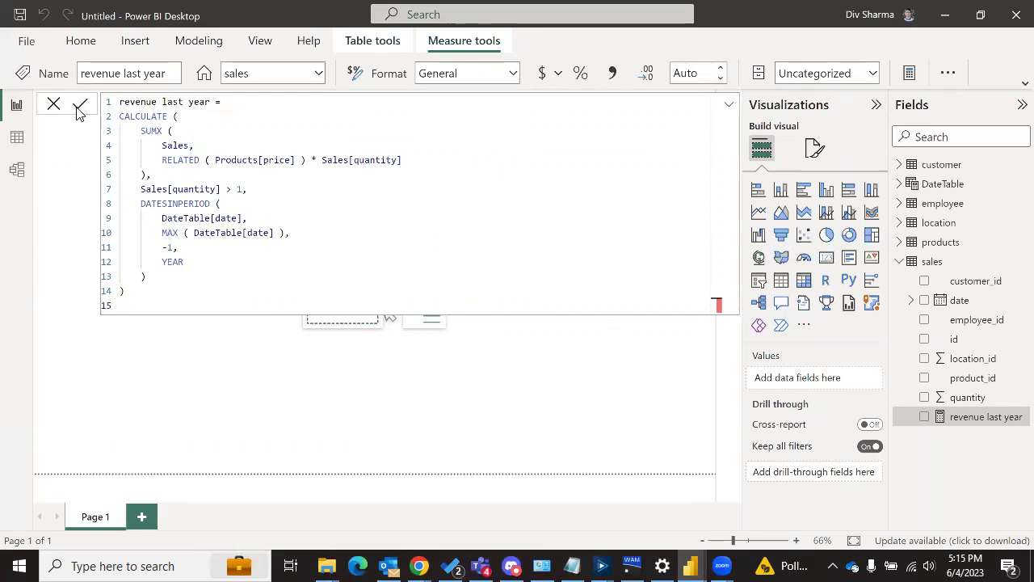
Show the revenue last year measure as a card visual in the upper middle of the page, resized wider and shorter
{"action": "left_click", "coordinate": [925, 417]}
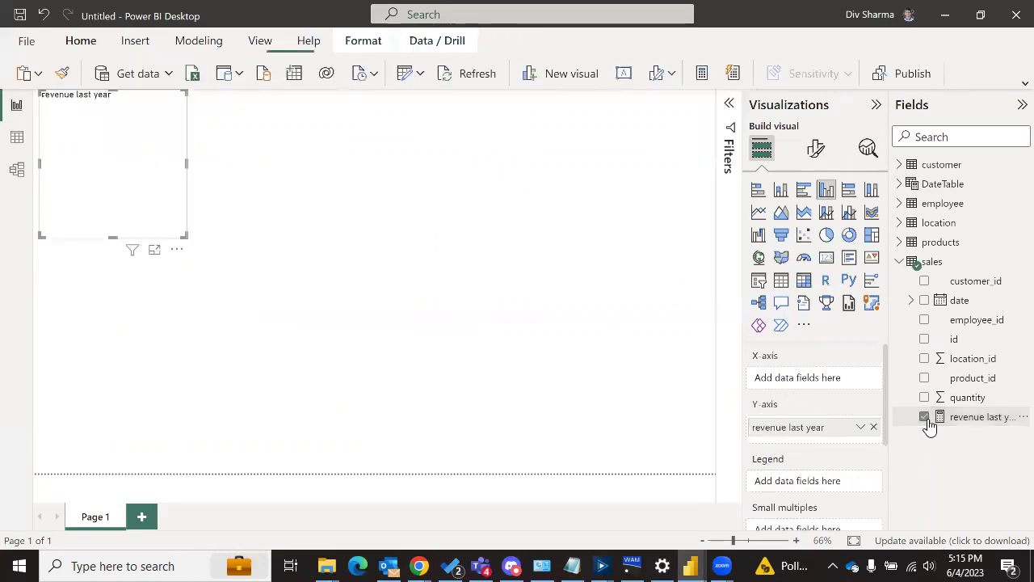
{"action": "left_click_drag", "start_coordinate": [169, 185], "coordinate": [436, 222]}
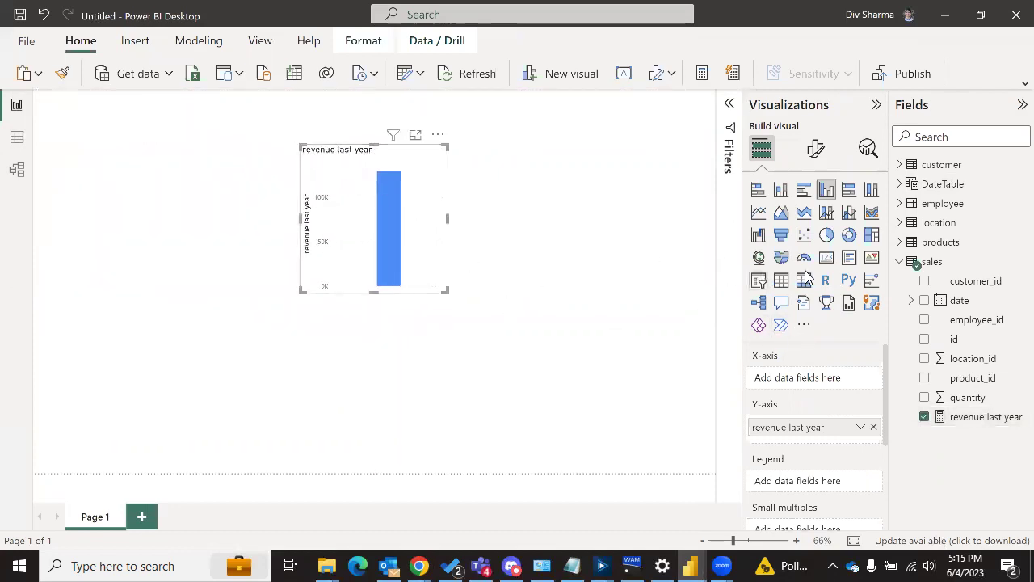
{"action": "left_click", "coordinate": [826, 258]}
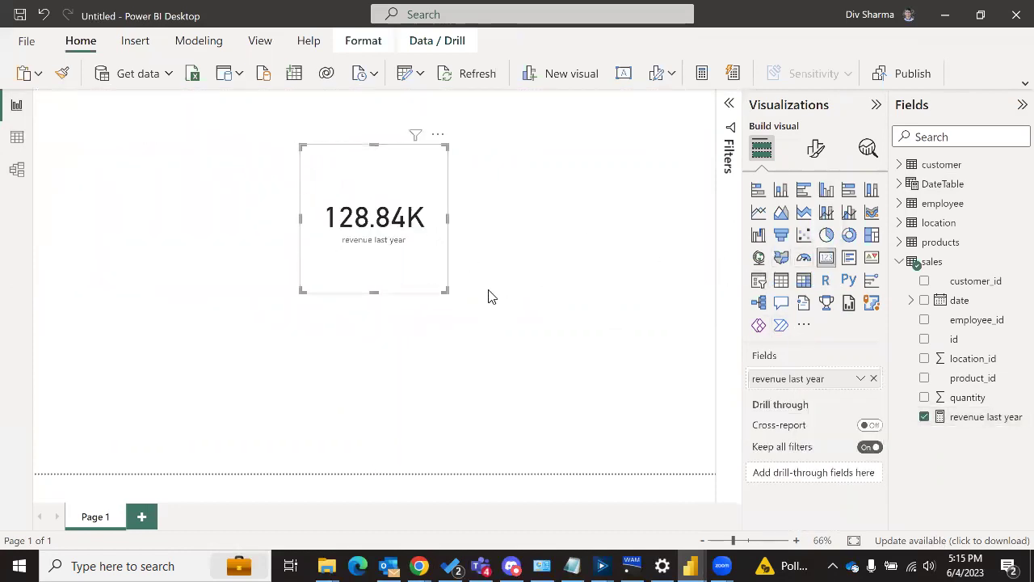
{"action": "left_click_drag", "start_coordinate": [446, 291], "coordinate": [484, 267]}
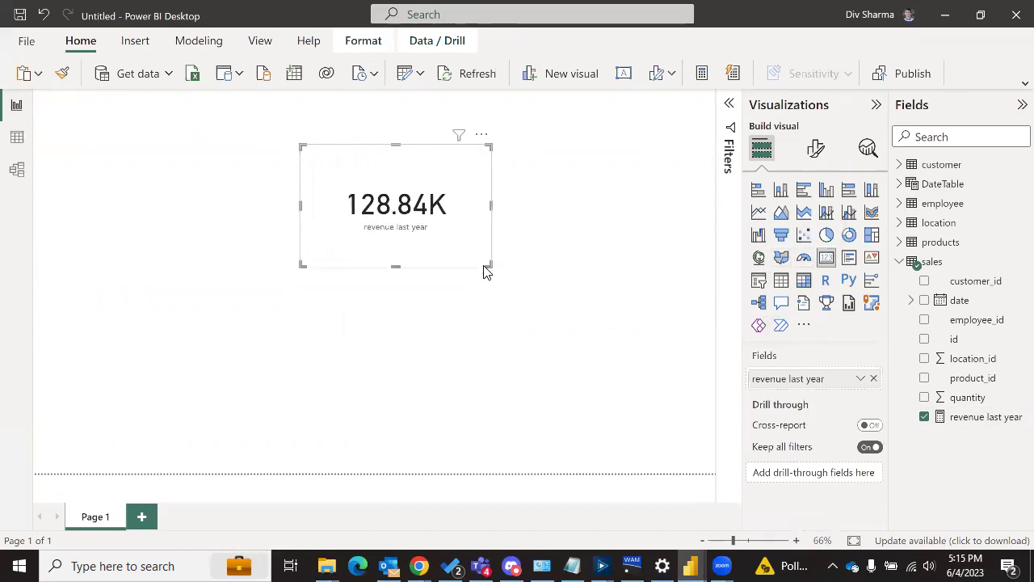
{"action": "left_click", "coordinate": [429, 145]}
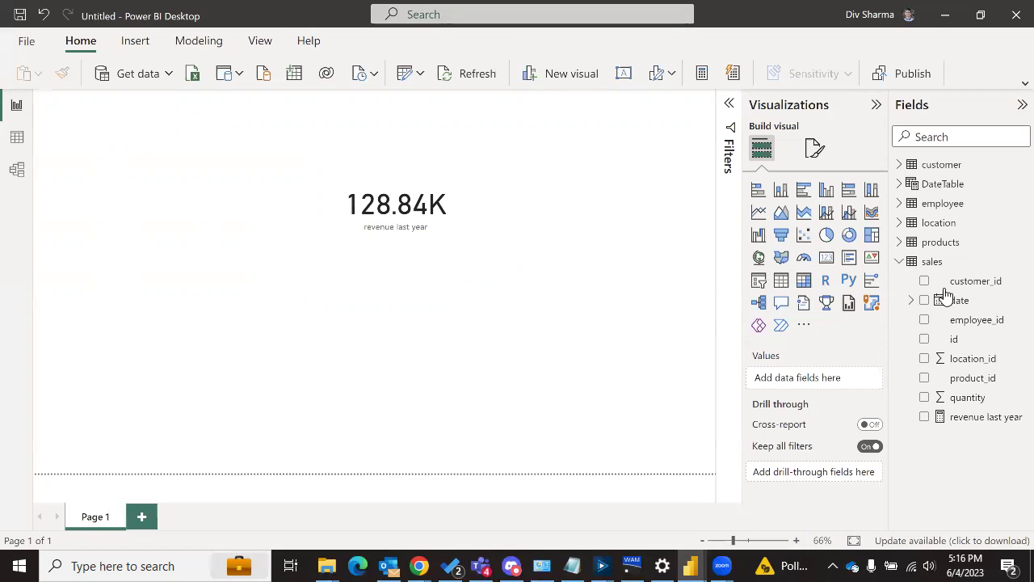
Collapse the sales table and copy the full formula of the Employee_77_YTDSales measure in the products table
{"action": "left_click", "coordinate": [901, 261]}
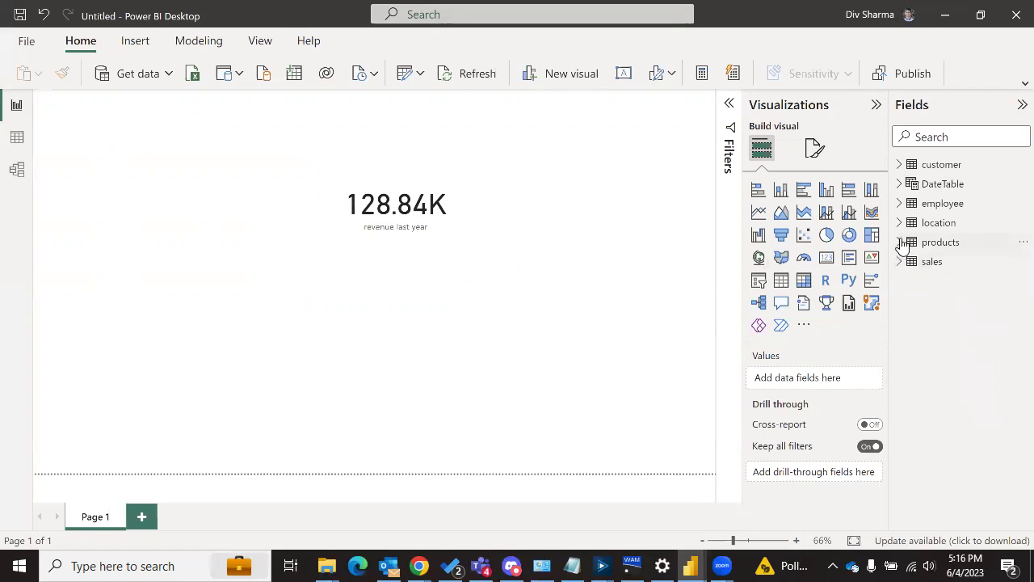
{"action": "left_click", "coordinate": [901, 242]}
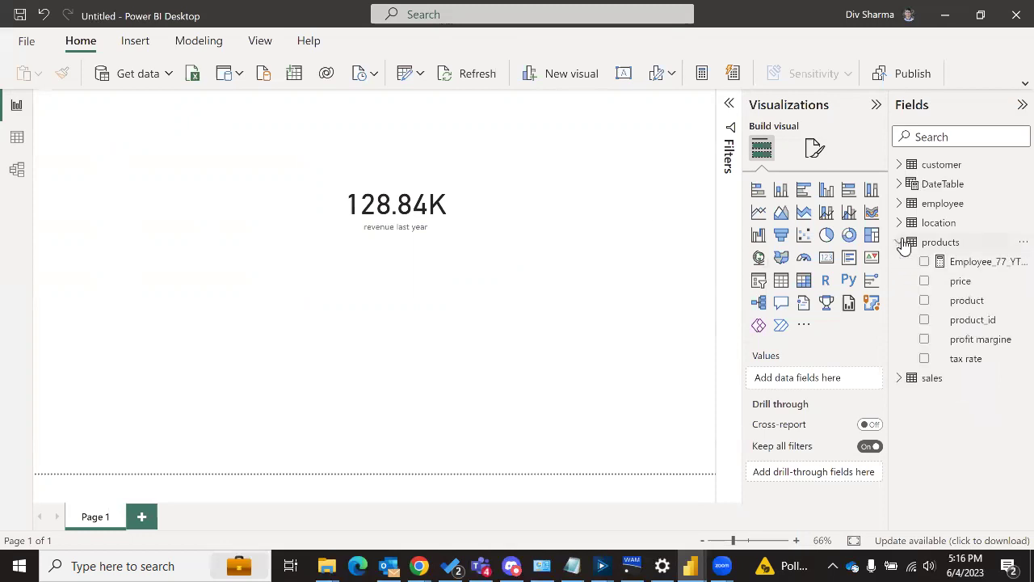
{"action": "left_click", "coordinate": [978, 269]}
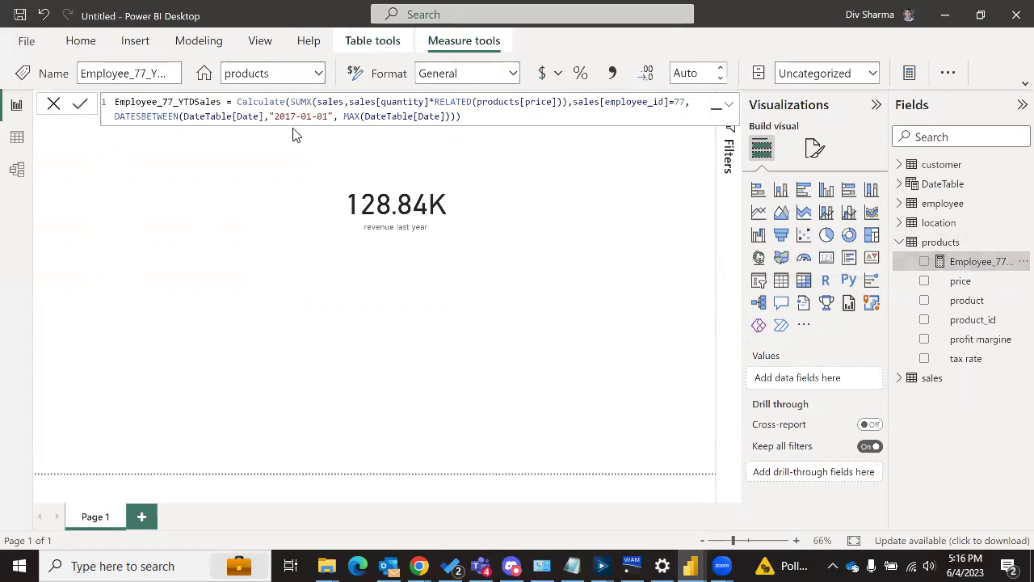
{"action": "left_click", "coordinate": [470, 121]}
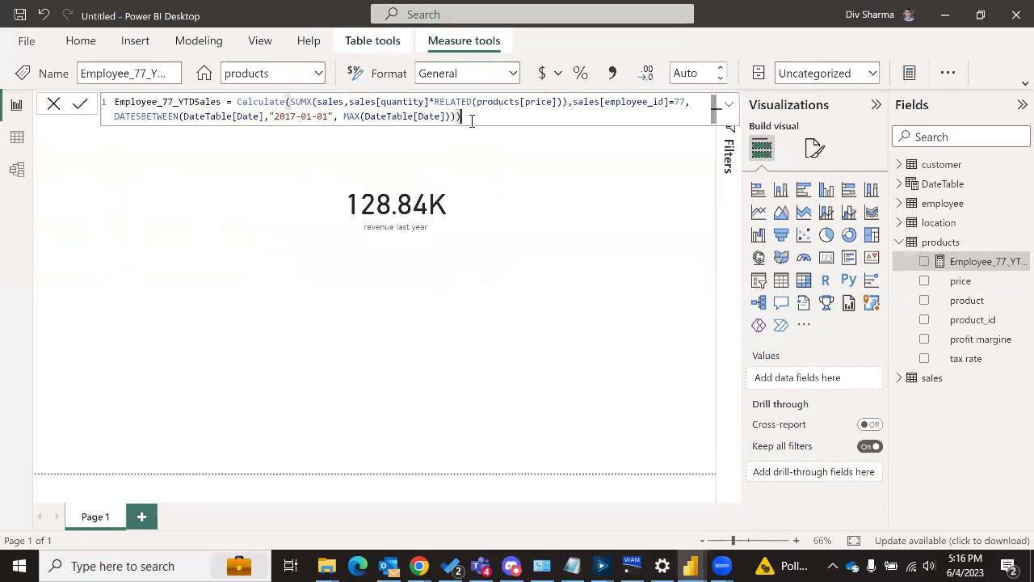
{"action": "left_click_drag", "start_coordinate": [468, 119], "coordinate": [111, 103]}
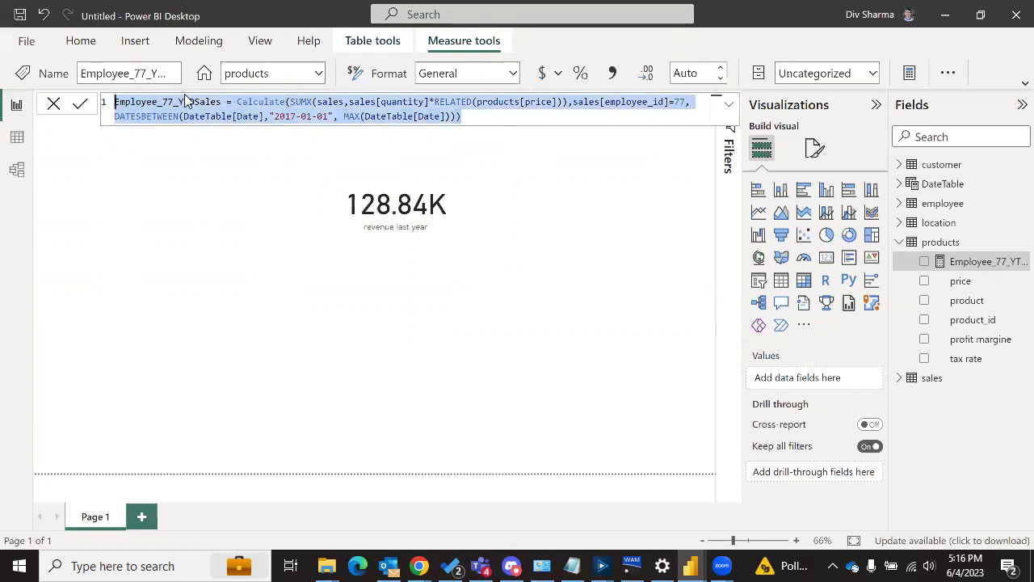
{"action": "key", "text": "ctrl+c"}
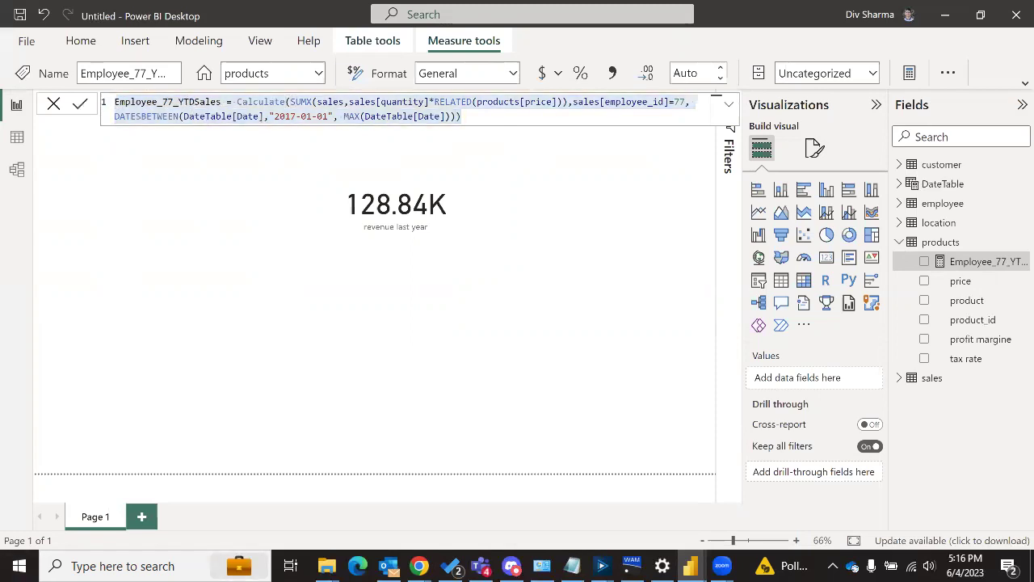
Switch to ChatGPT and send the message "Can you interpret this code?" followed by the copied Employee_77_YTDSales formula on a new line
{"action": "key", "text": "alt+Tab"}
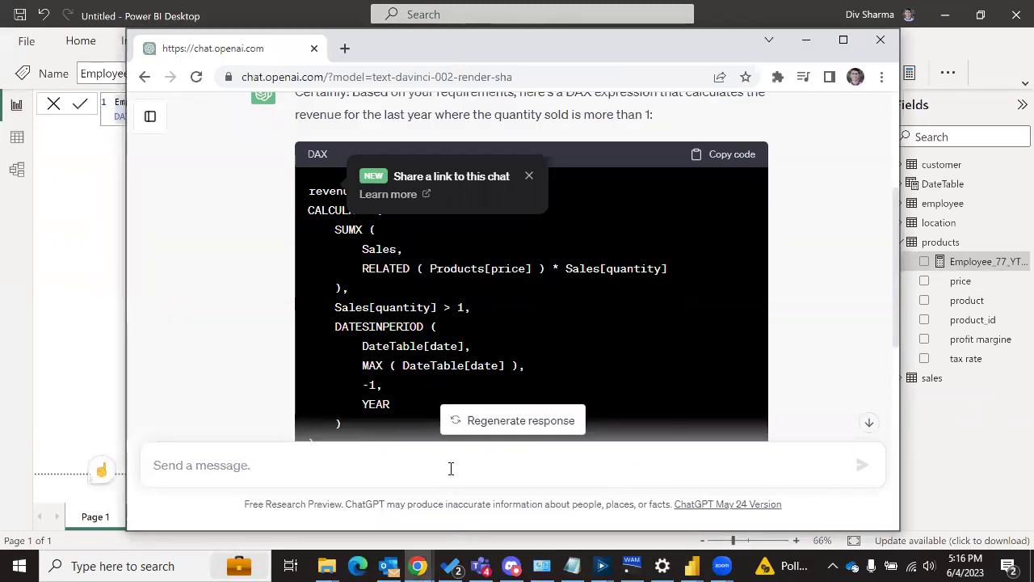
{"action": "type", "text": "Can "}
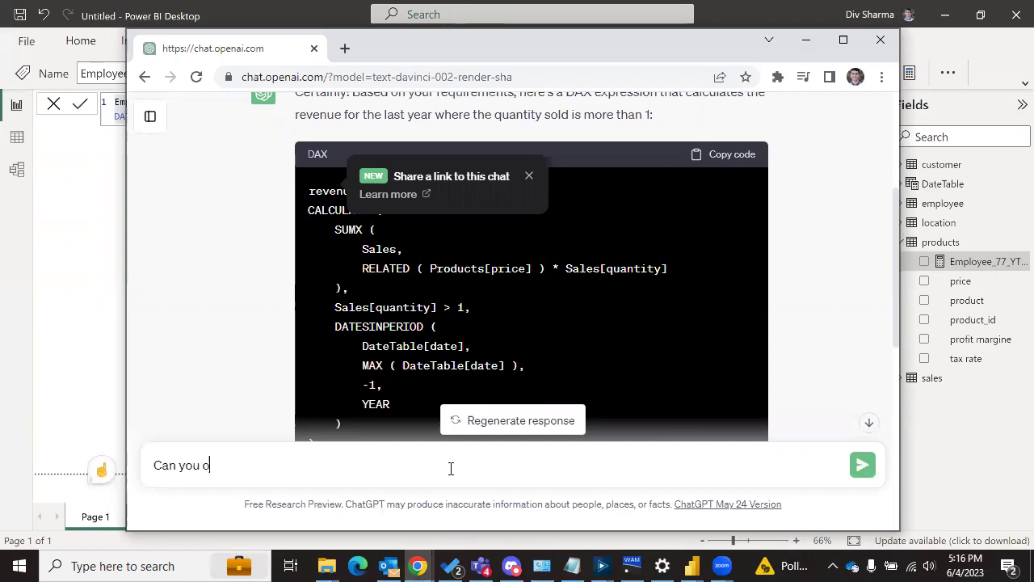
{"action": "type", "text": "you inte"}
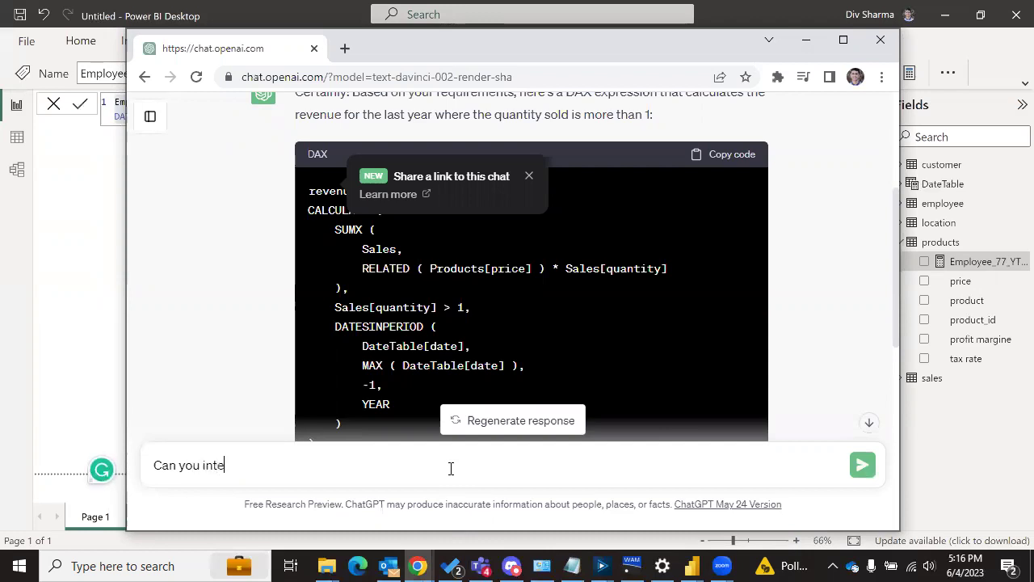
{"action": "type", "text": "rpret this code?"}
{"action": "key", "text": "shift+Return"}
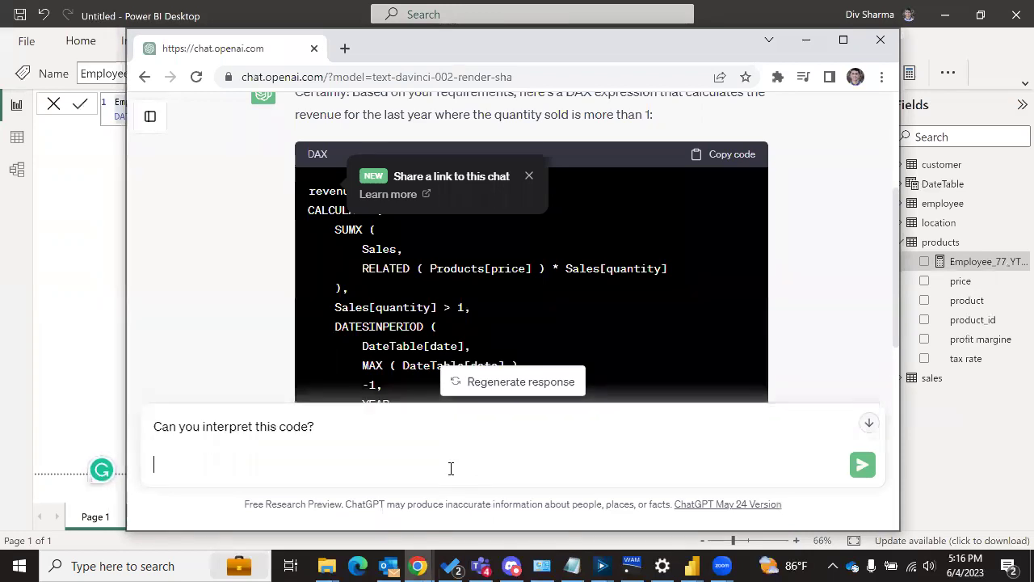
{"action": "key", "text": "ctrl+v"}
{"action": "key", "text": "Return"}
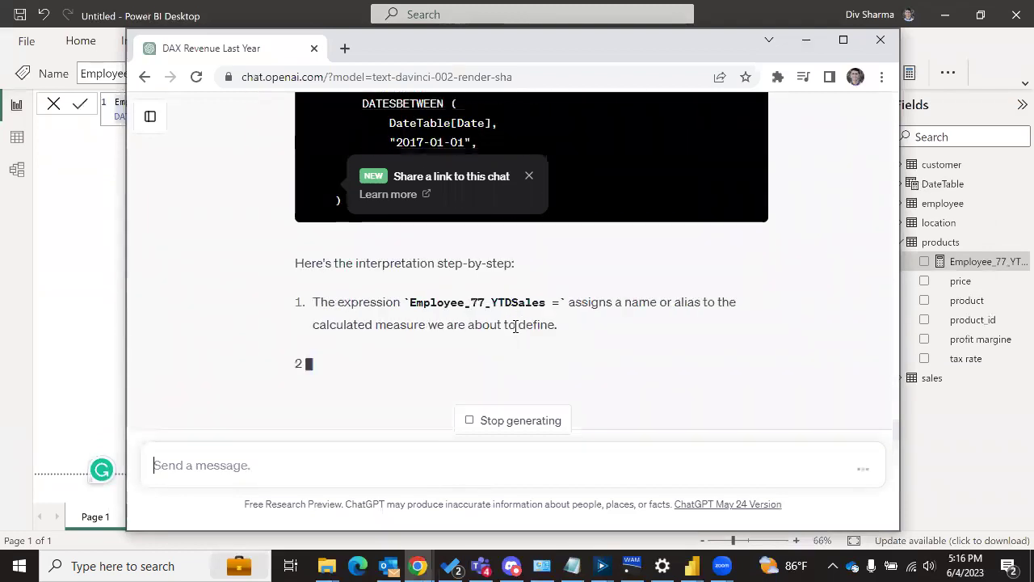
Maximize the browser window and review ChatGPT's step-by-step interpretation against the submitted Employee_77_YTDSales formula, including its 2017-01-01 start date
{"action": "left_click", "coordinate": [845, 45]}
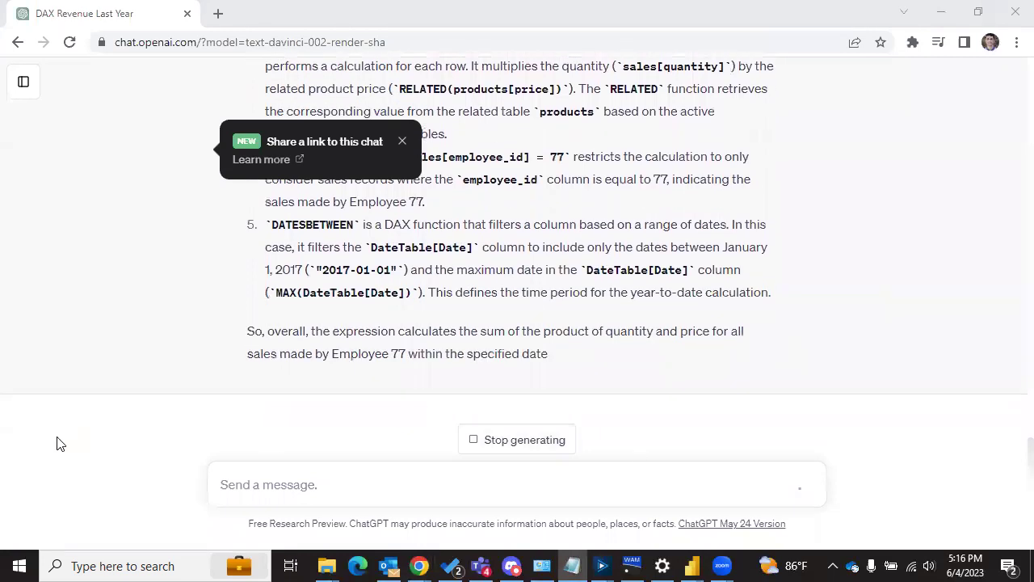
{"action": "scroll", "coordinate": [323, 359], "scroll_direction": "up", "scroll_amount": 3}
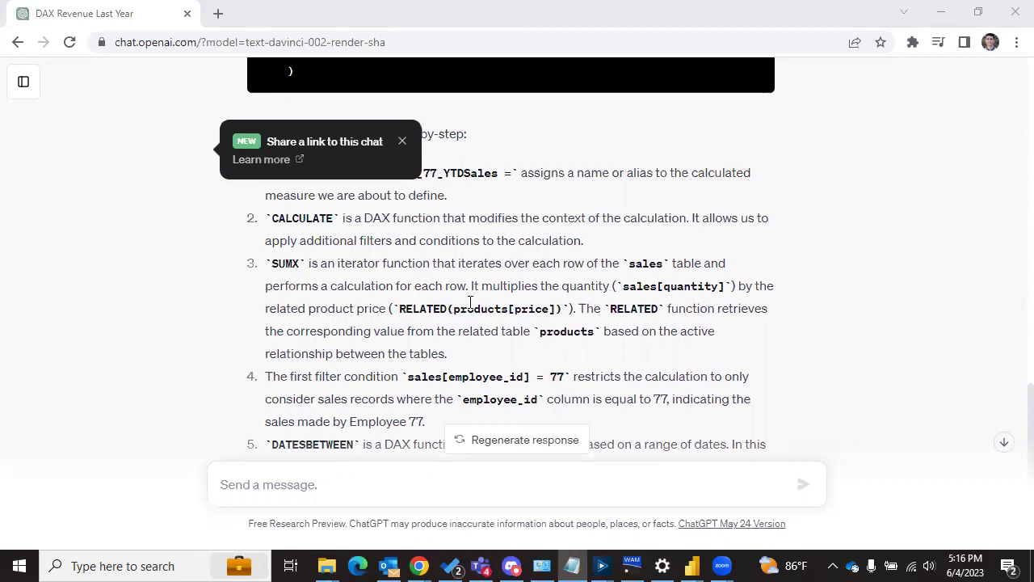
{"action": "scroll", "coordinate": [485, 308], "scroll_direction": "up", "scroll_amount": 8}
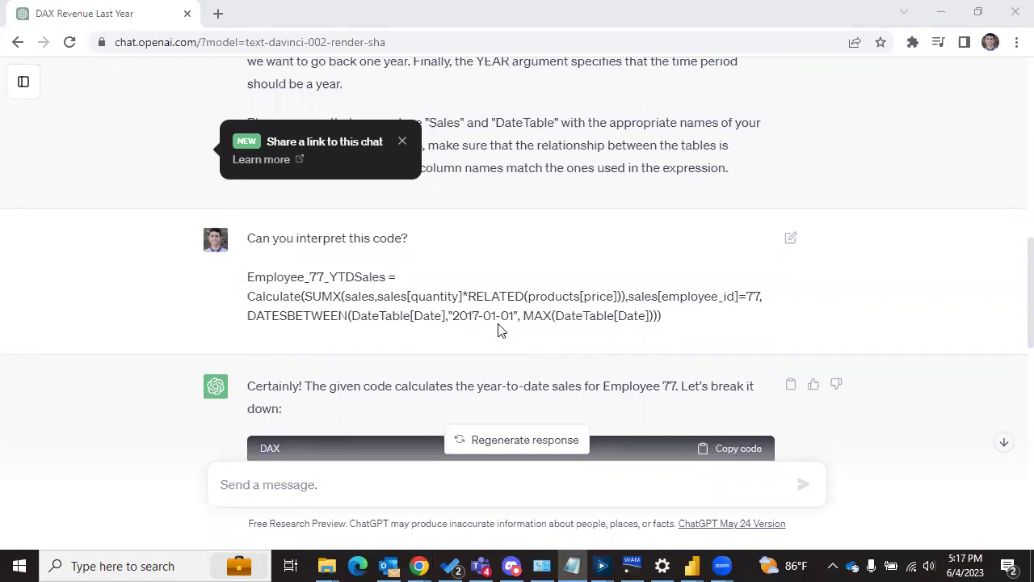
{"action": "left_click_drag", "start_coordinate": [453, 321], "coordinate": [504, 320]}
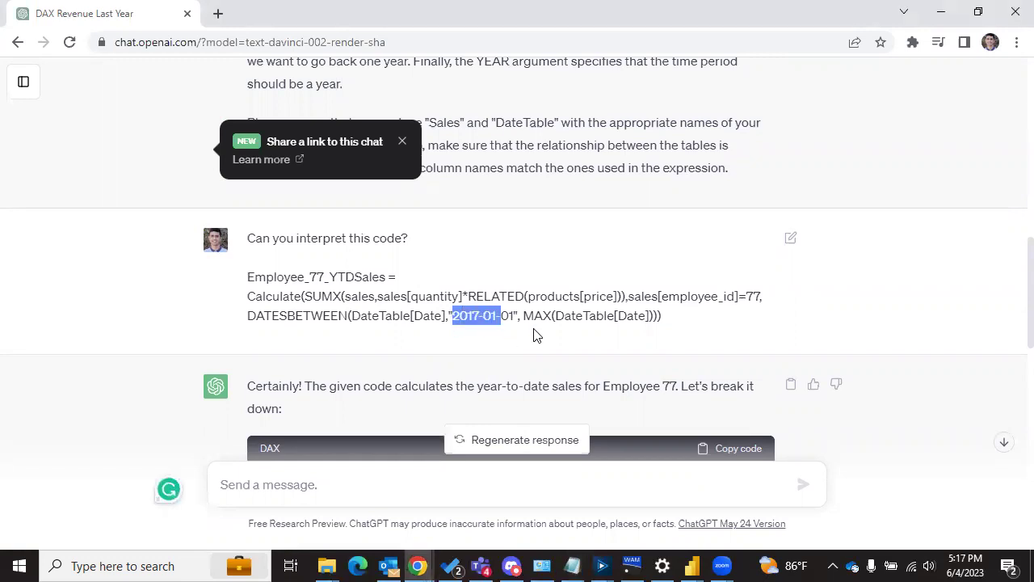
{"action": "scroll", "coordinate": [545, 333], "scroll_direction": "down", "scroll_amount": 1}
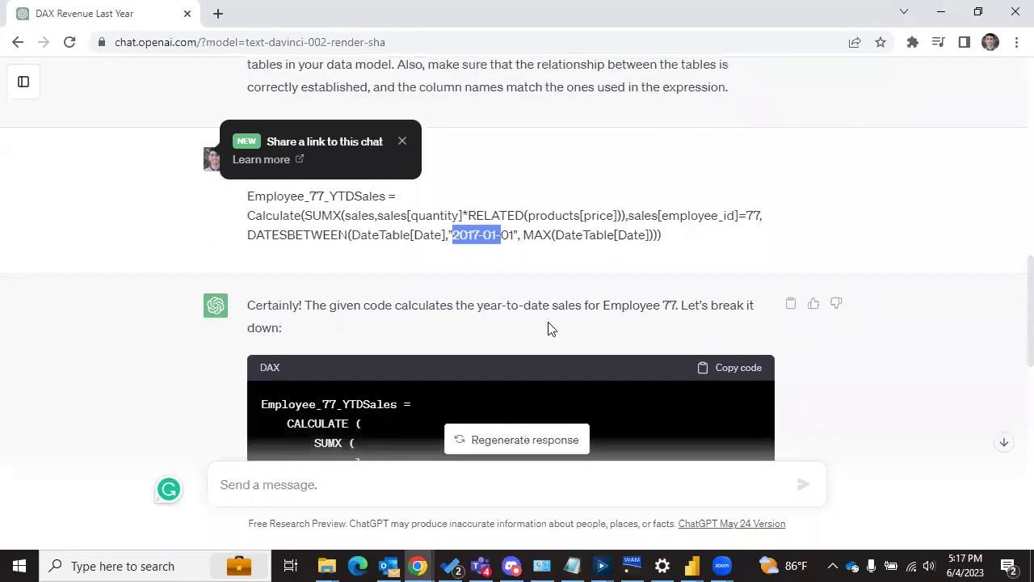
{"action": "scroll", "coordinate": [562, 267], "scroll_direction": "down", "scroll_amount": 1}
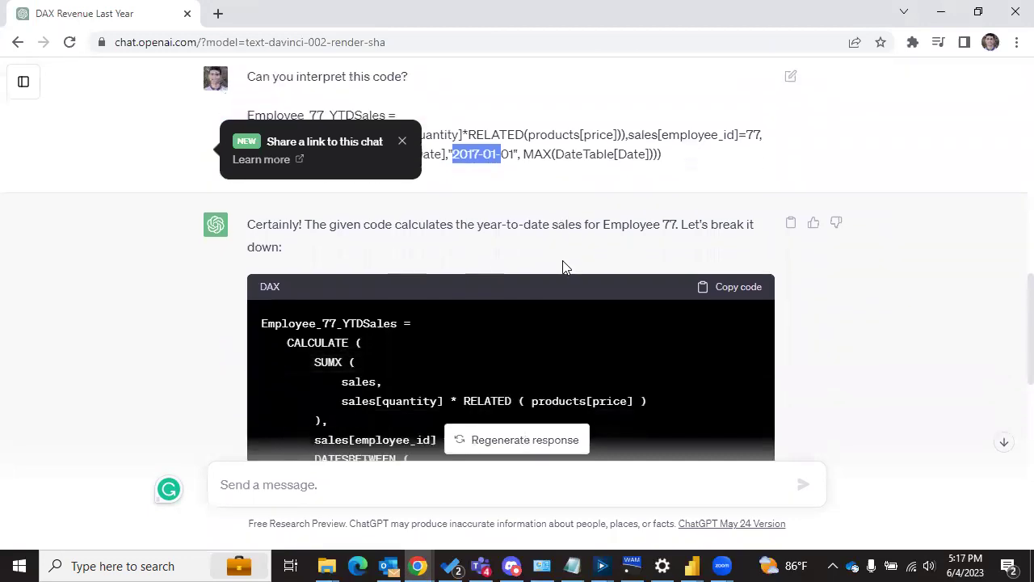